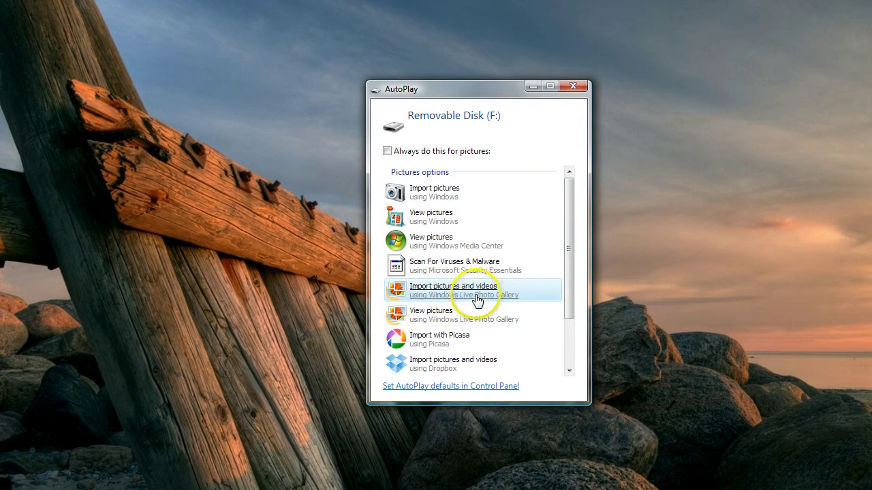
Start importing from the removable disk and bring up the import destination folder choice under More options.
click(474, 294)
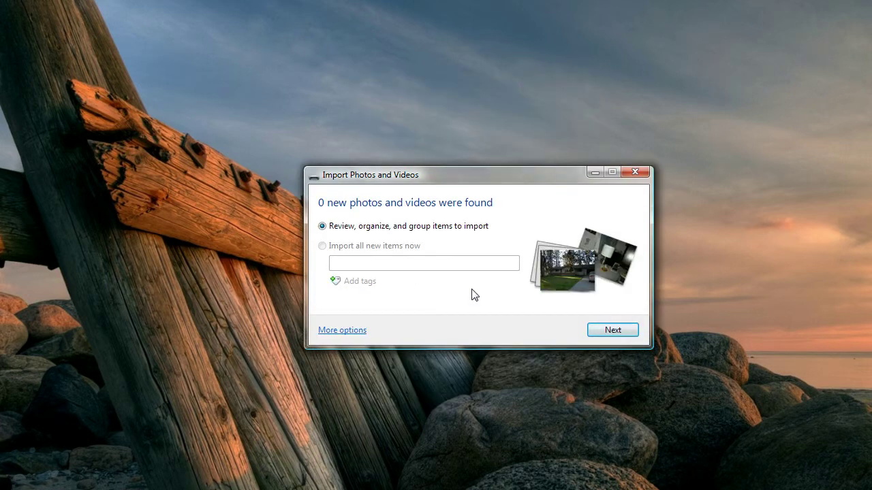
click(469, 263)
click(355, 250)
click(351, 251)
click(353, 250)
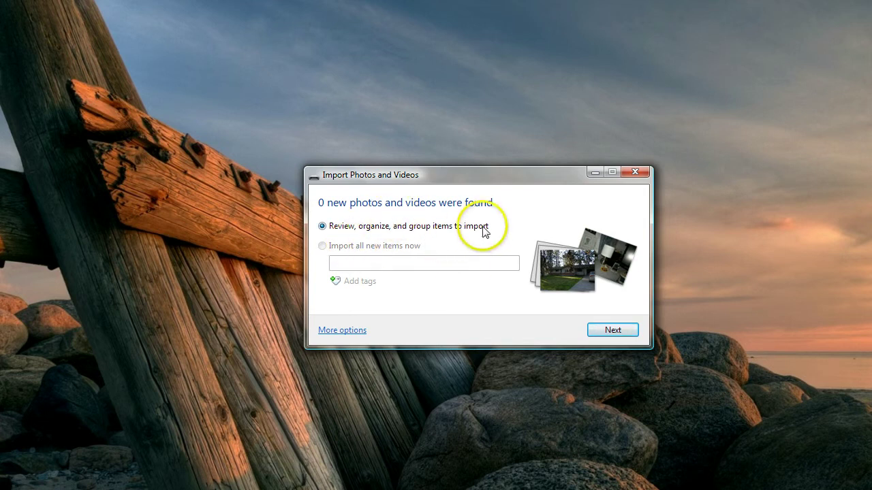
click(349, 332)
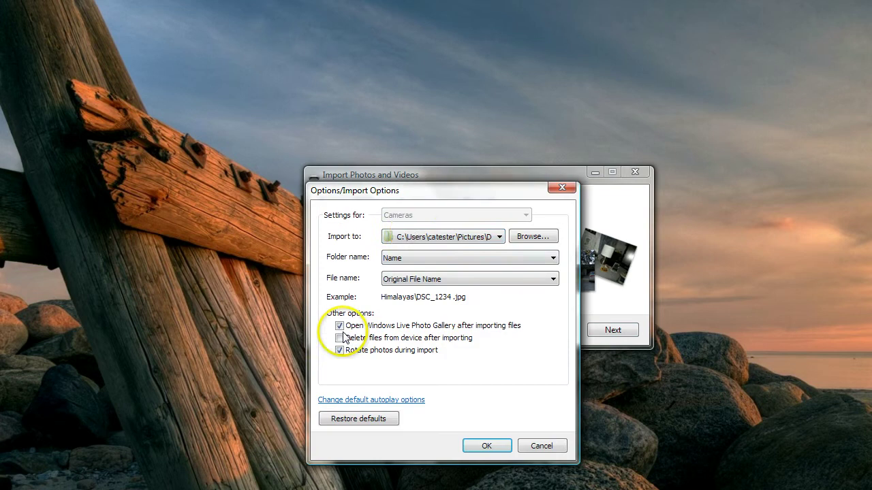
click(416, 238)
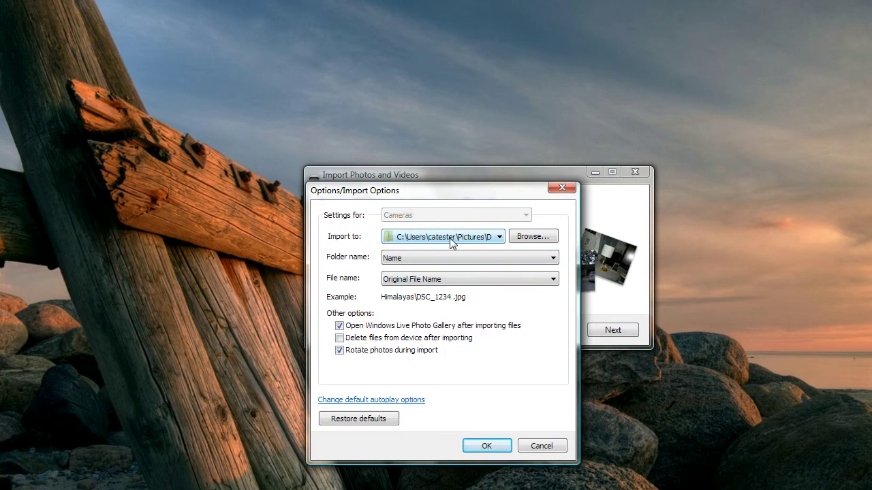
Browse to the Demo folder under Pictures and expand its subfolders.
click(533, 239)
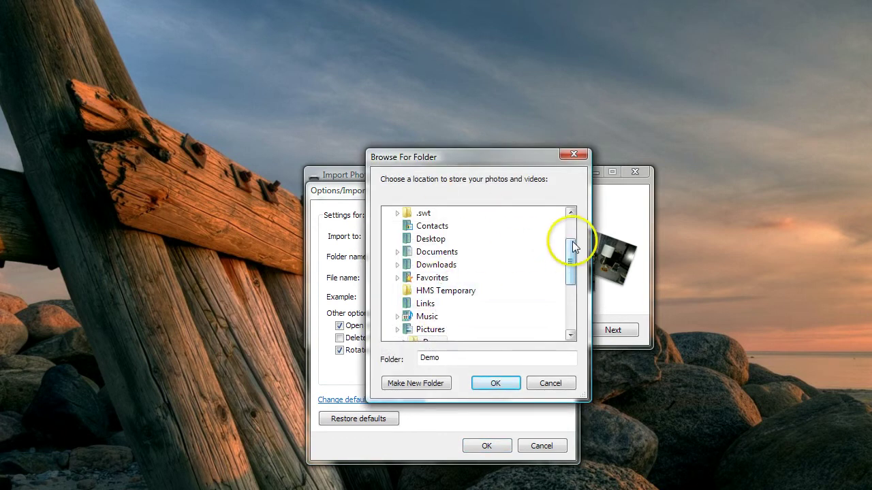
drag(573, 241, 576, 266)
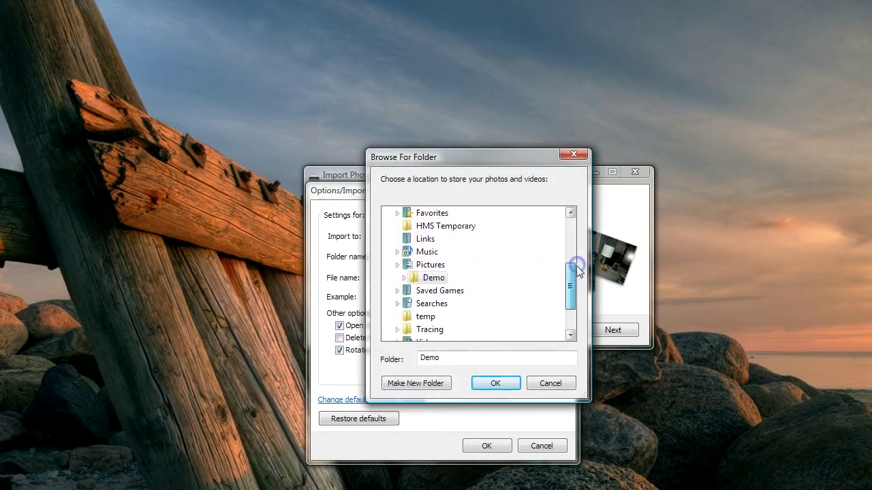
click(436, 267)
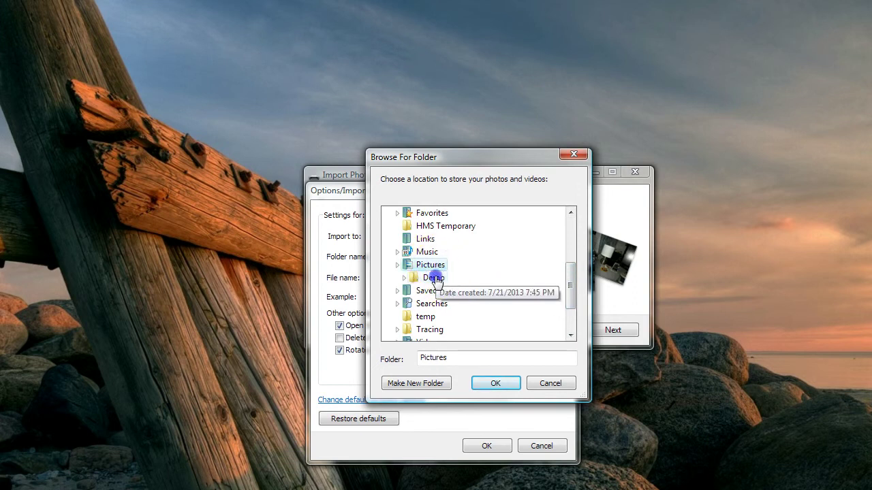
click(435, 278)
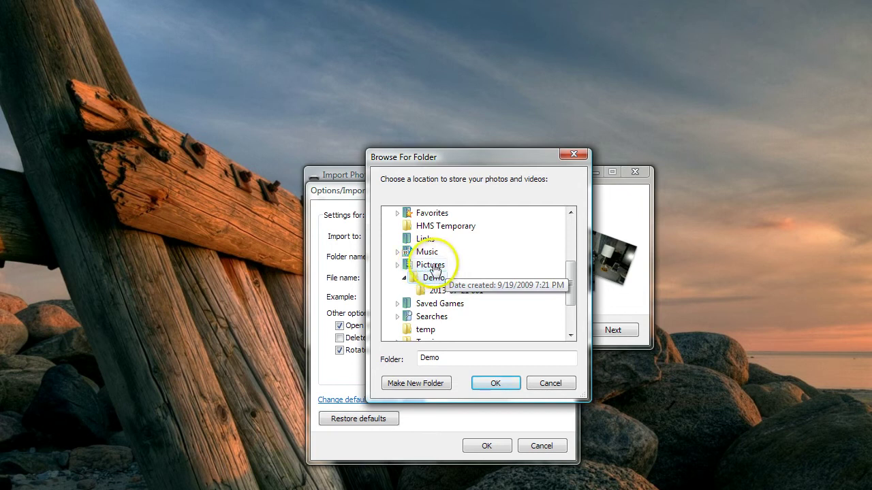
right_click(447, 295)
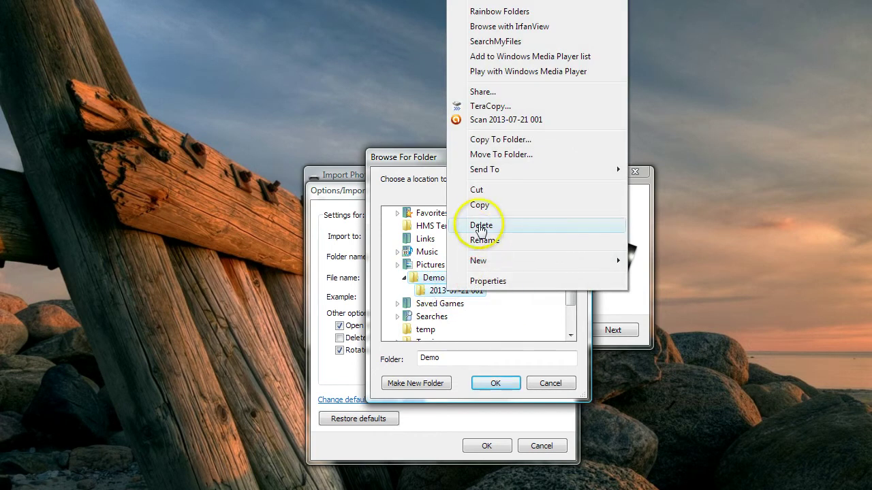
click(485, 222)
click(528, 318)
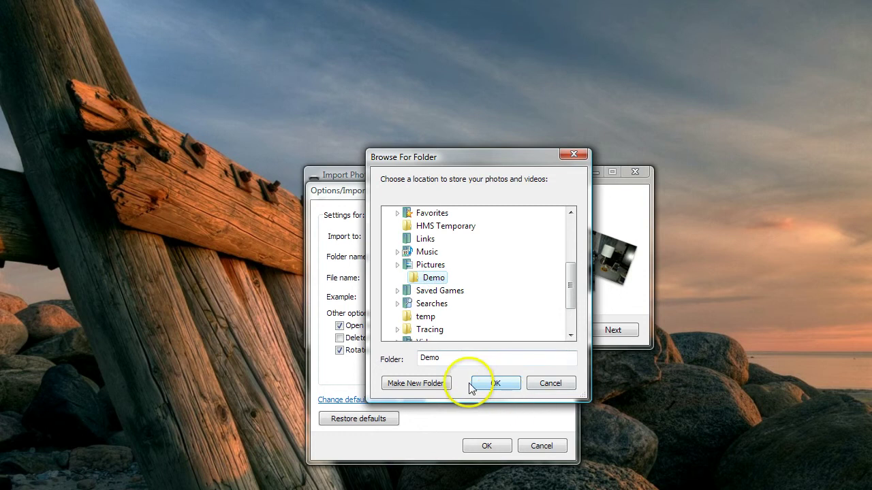
click(497, 384)
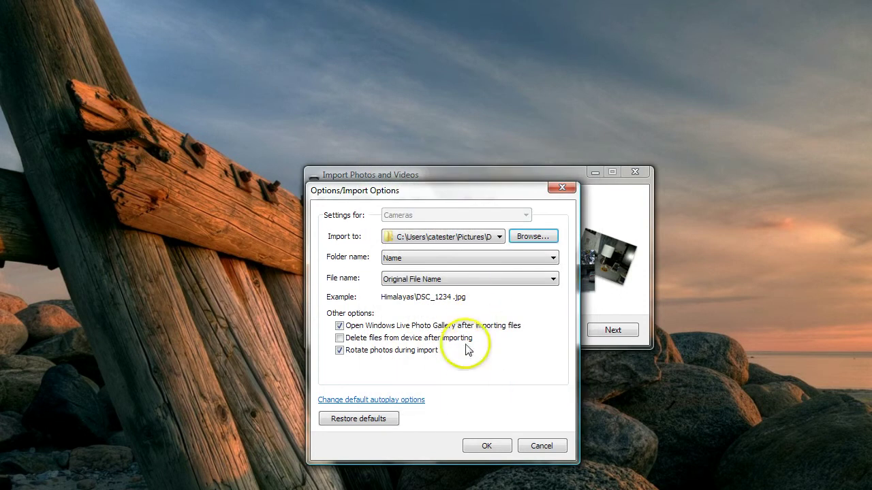
Keep Name for folder naming, check the File name setting, and save the import options.
click(407, 260)
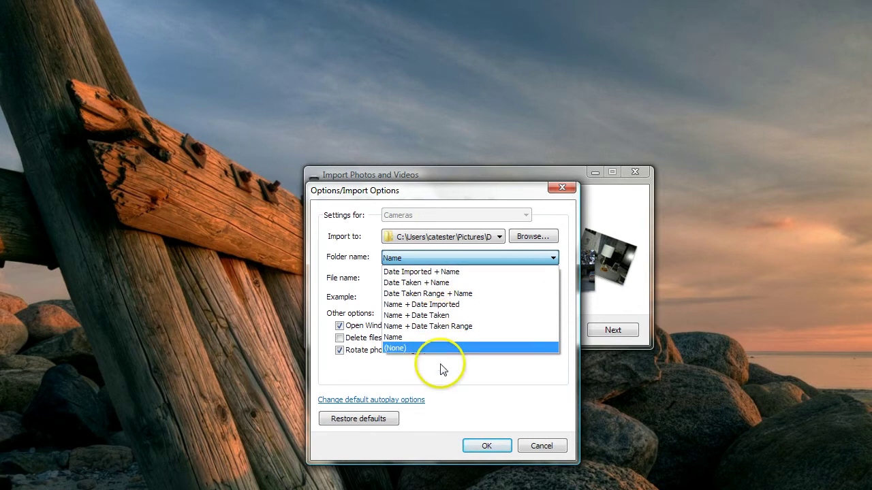
click(436, 257)
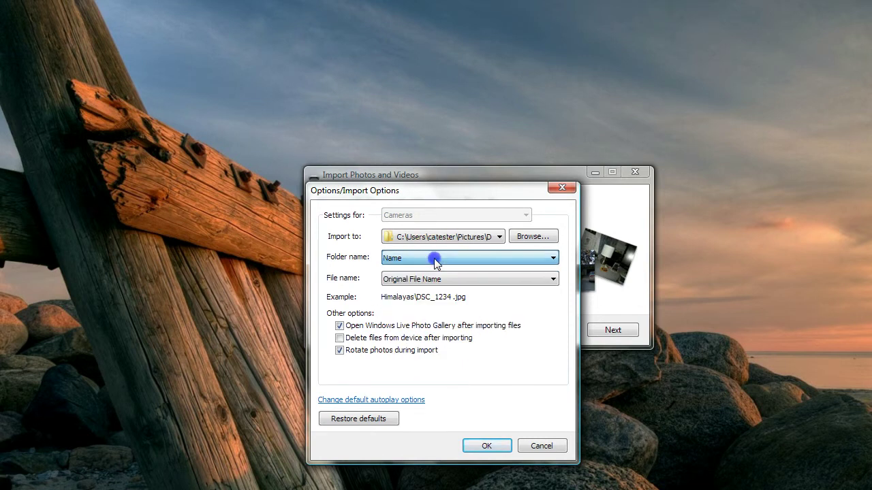
click(437, 280)
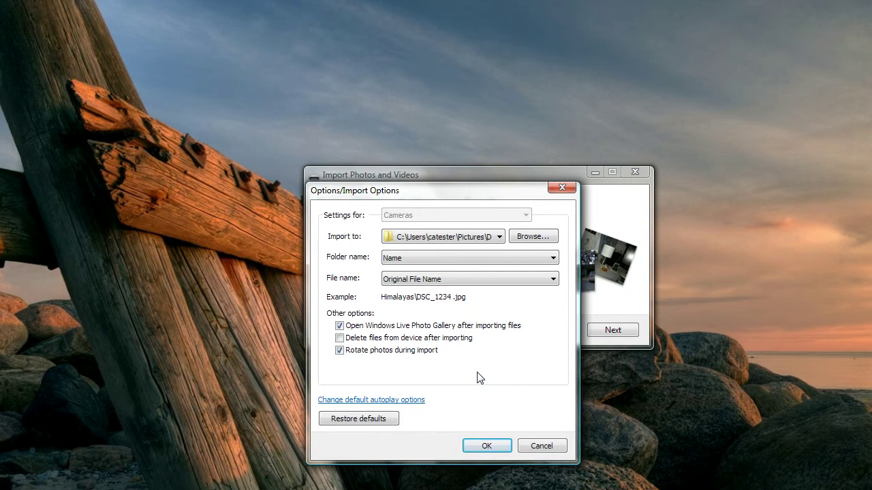
click(485, 447)
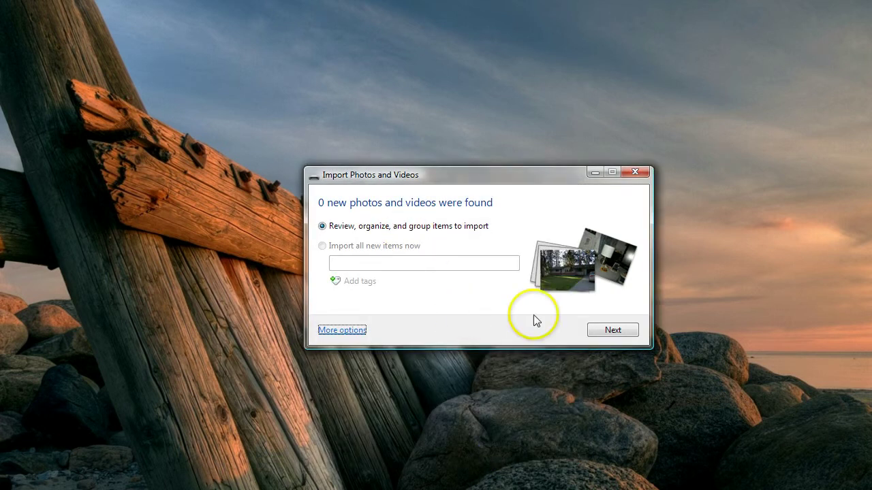
Move to group selection, tick the 7/21/2013 group and show all 4 of its photos.
click(616, 331)
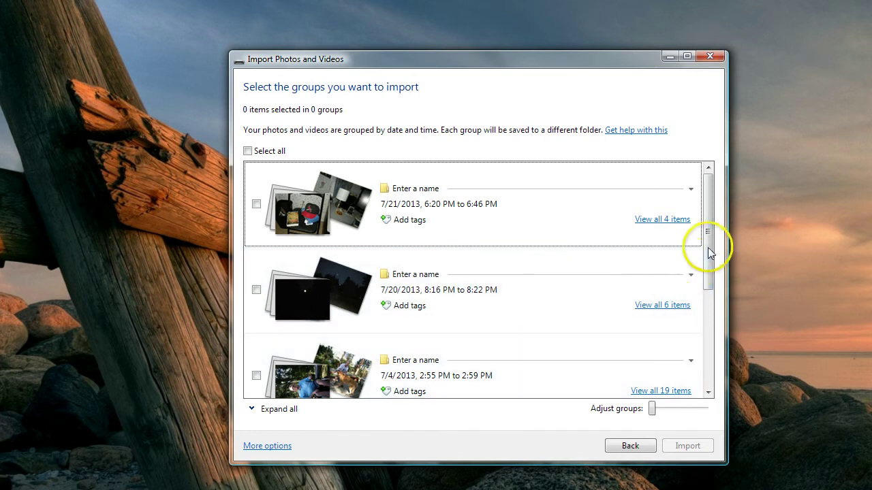
drag(713, 249, 713, 189)
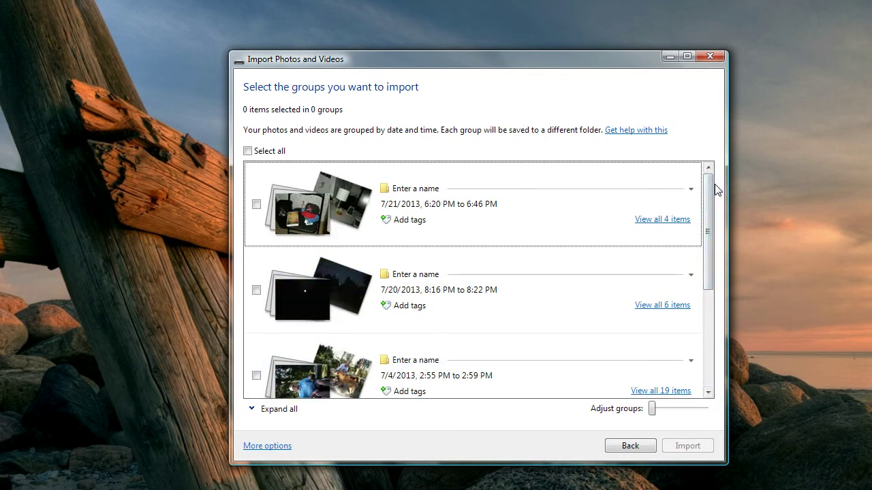
click(256, 205)
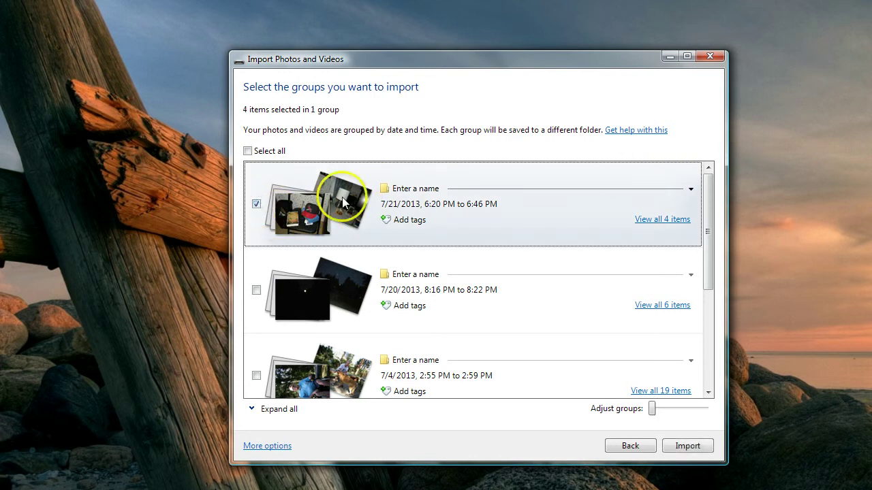
click(670, 220)
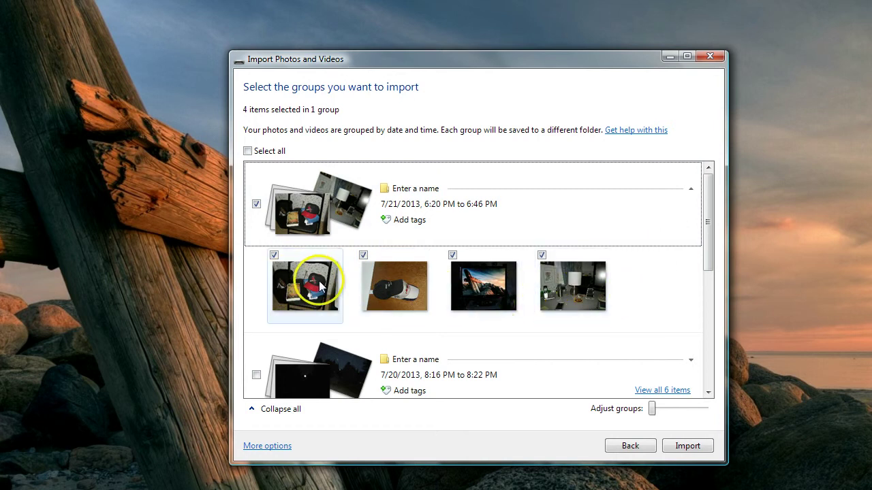
mouse_move(329, 279)
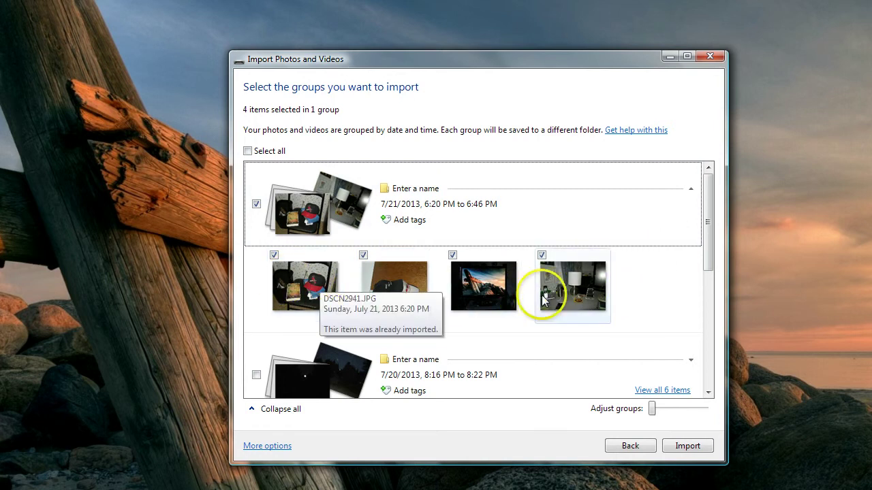
mouse_move(547, 297)
drag(708, 236, 715, 187)
Name the 7/21/2013 group 'Office'.
click(412, 190)
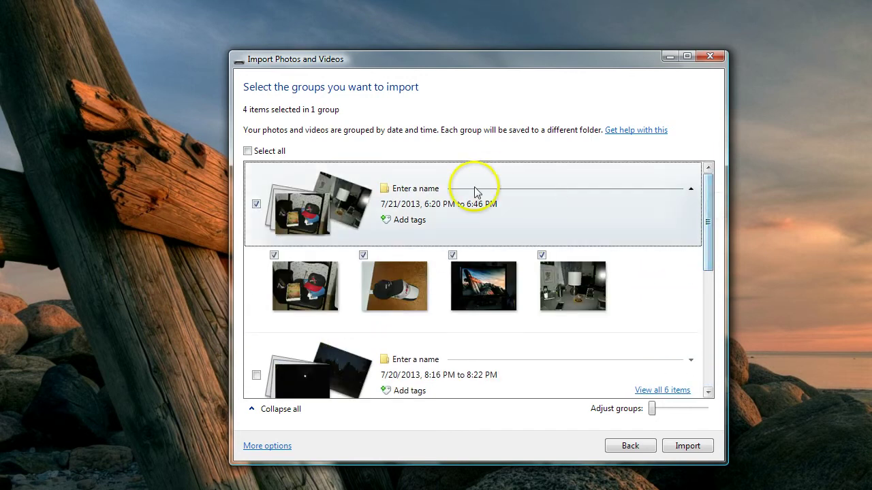
click(417, 193)
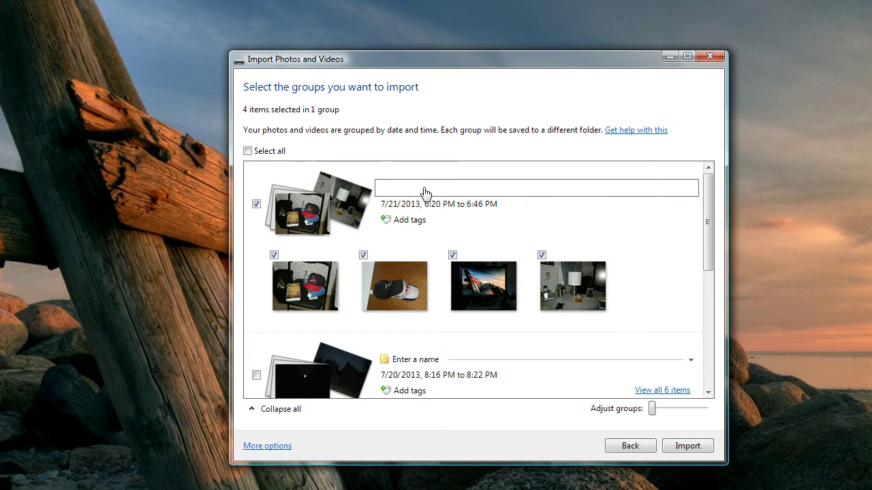
text(Office)
key(Tab)
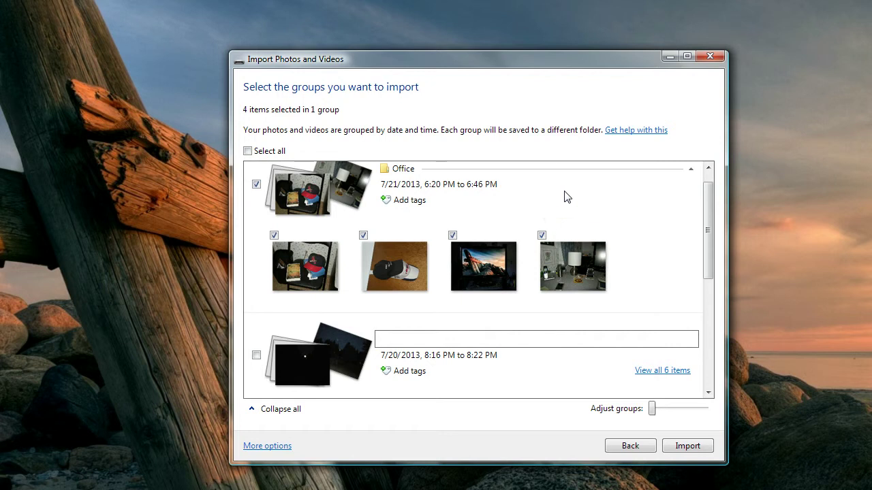
Import the four photos of the Office group into the gallery.
click(689, 447)
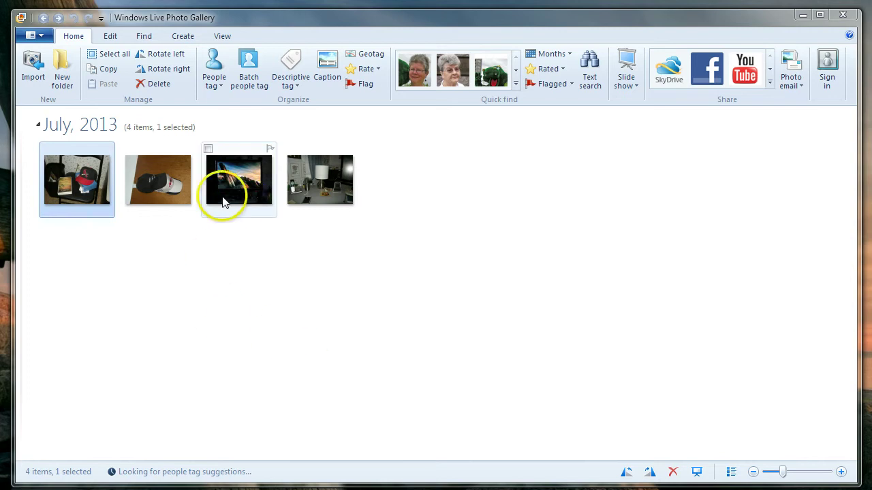
double_click(65, 185)
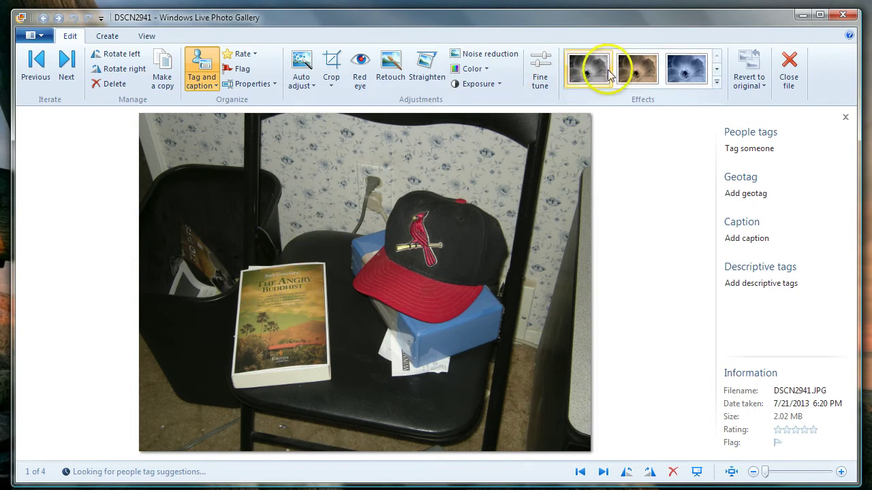
click(636, 71)
click(683, 68)
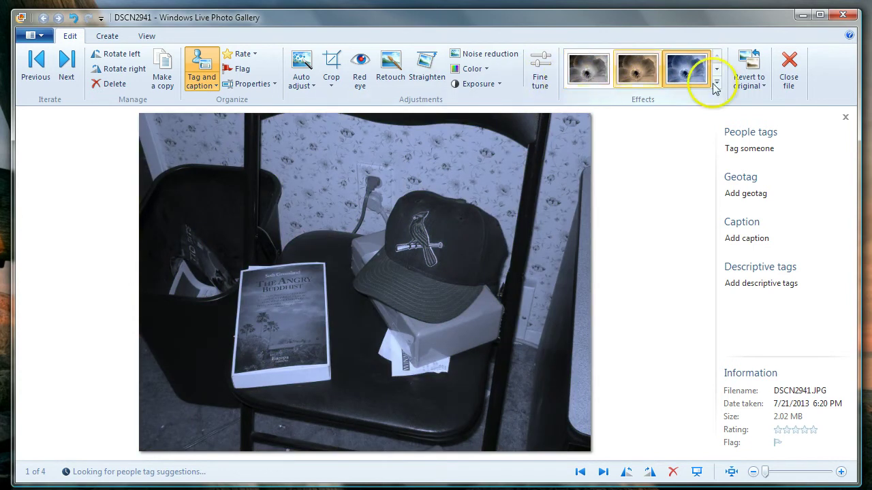
click(747, 79)
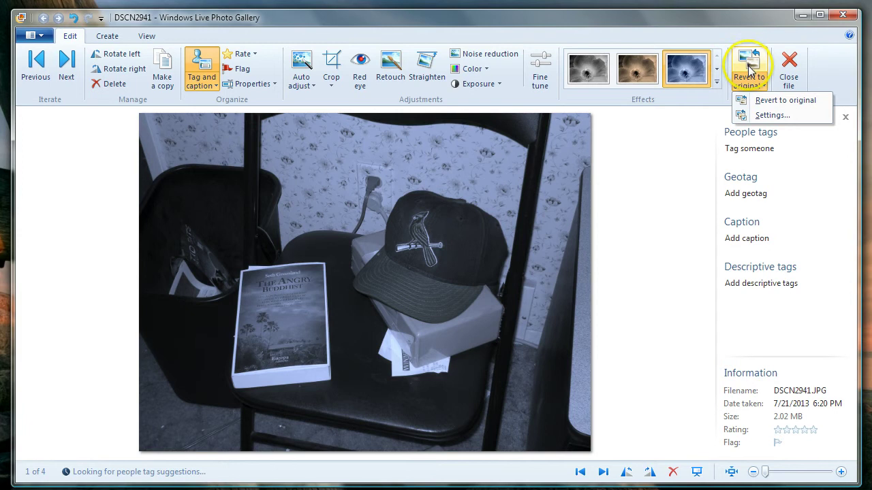
click(750, 101)
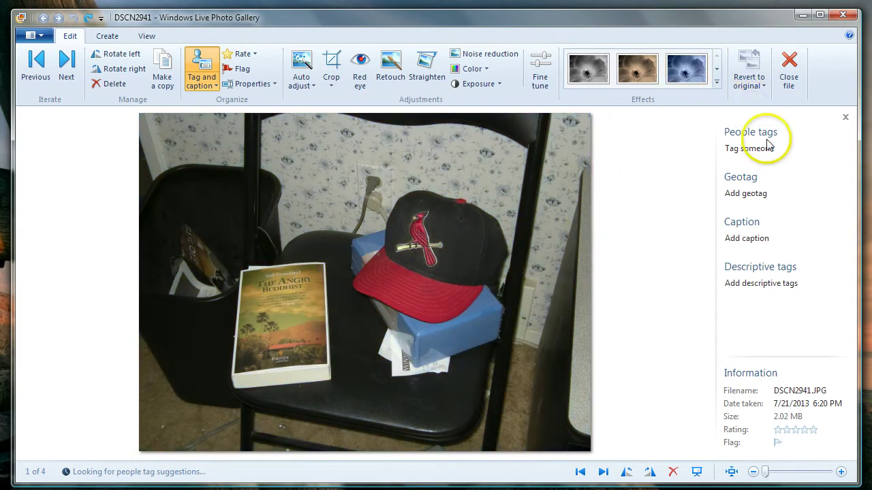
click(790, 68)
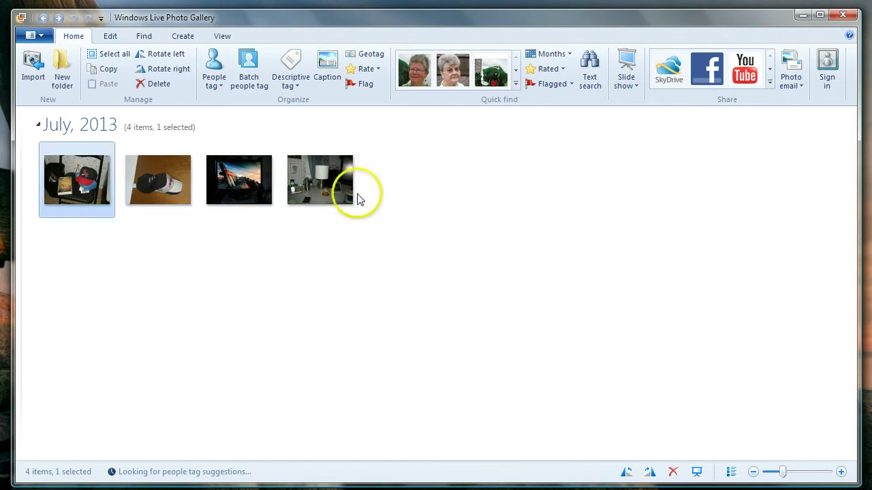
Tick the second hat photo and the sunset screen photo so three photos are selected.
mouse_move(359, 199)
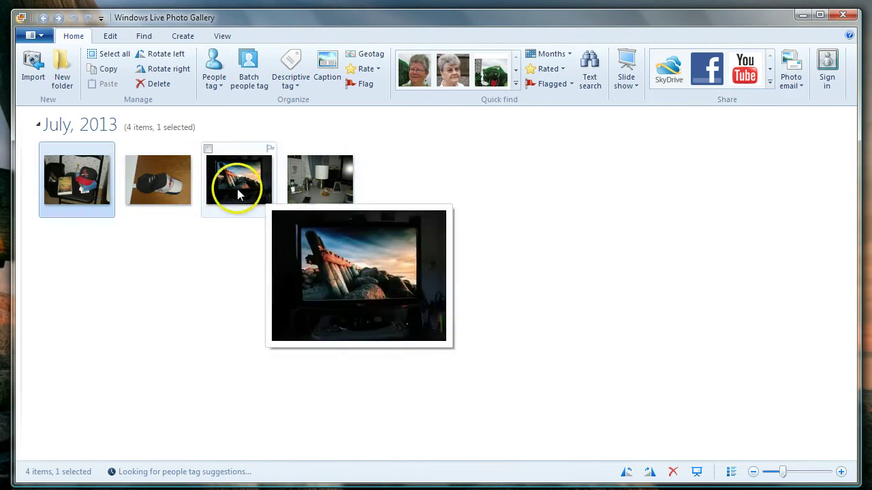
mouse_move(163, 189)
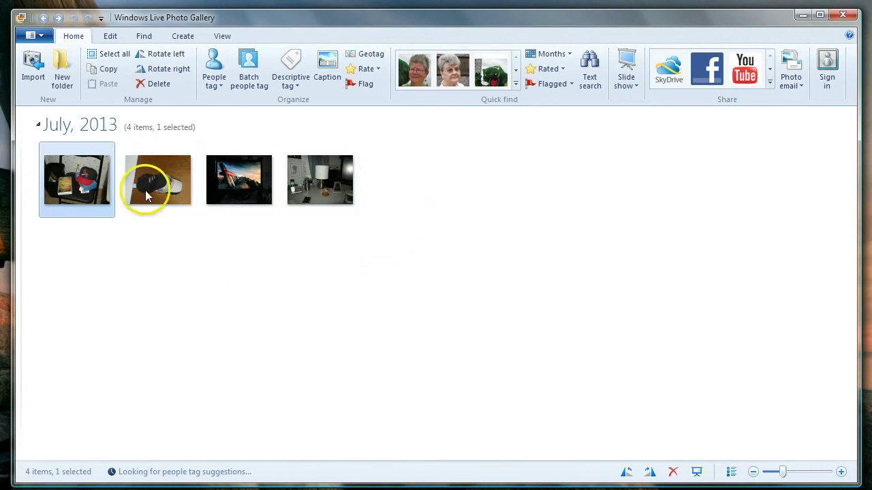
mouse_move(153, 170)
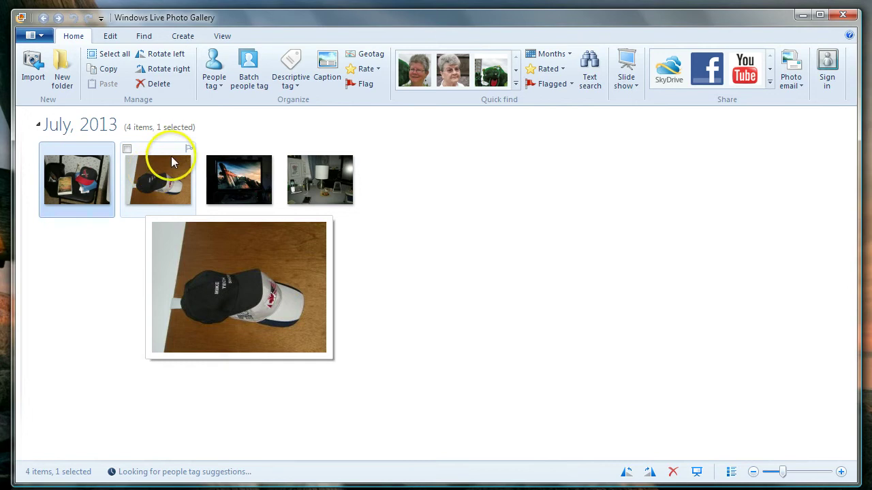
click(127, 150)
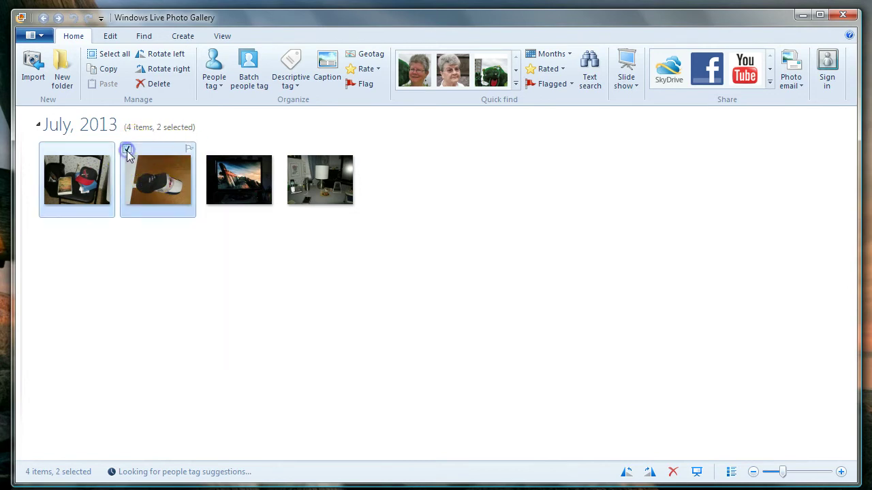
mouse_move(249, 185)
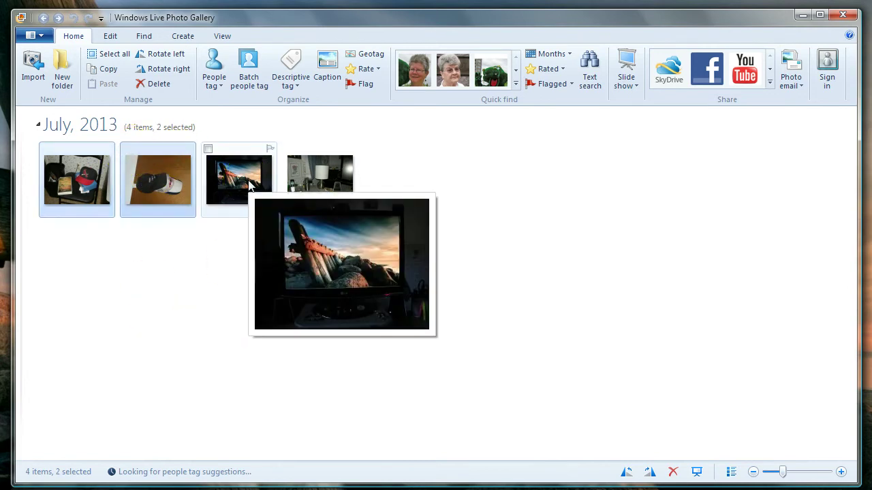
click(208, 149)
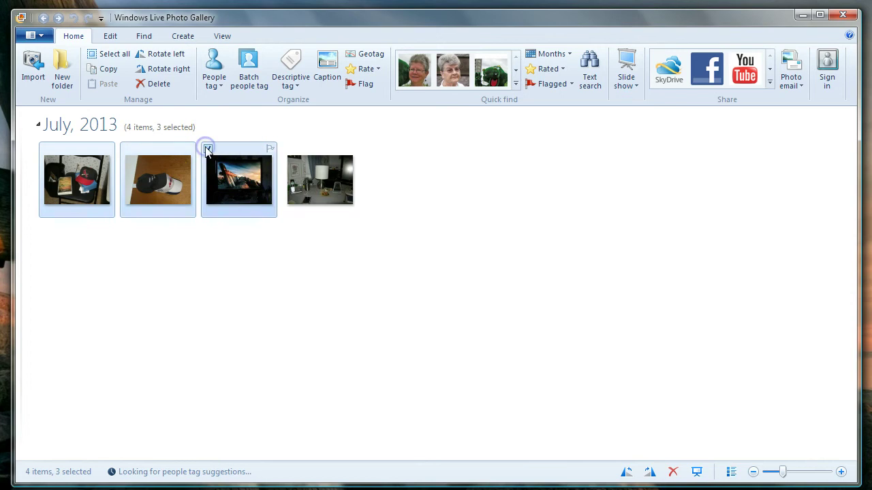
Send the selected photos as email attachments at Medium: 1024 x 768 size.
click(801, 88)
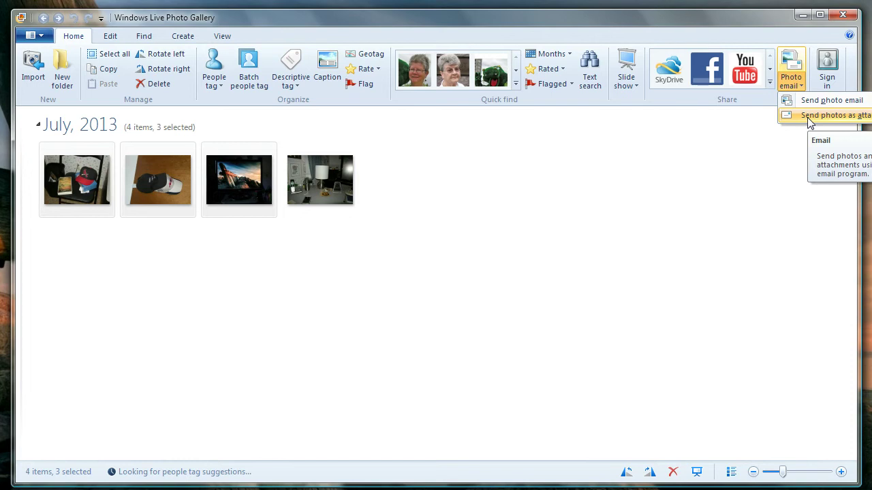
click(809, 116)
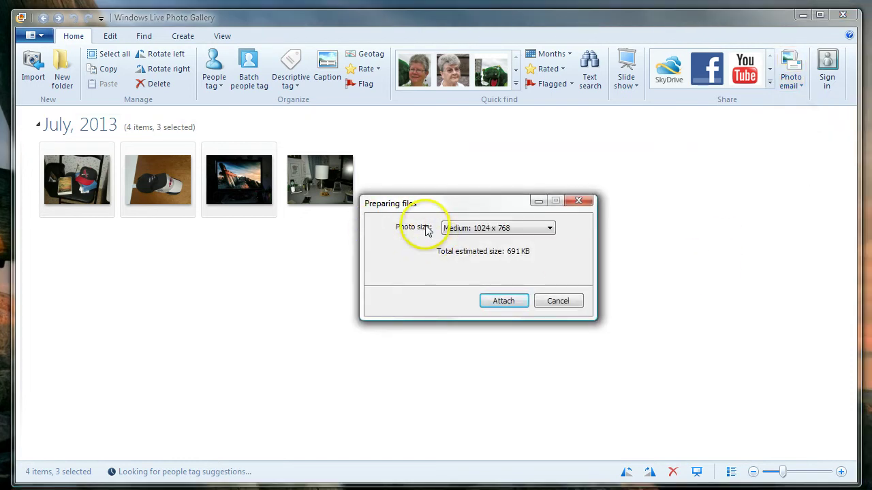
click(497, 229)
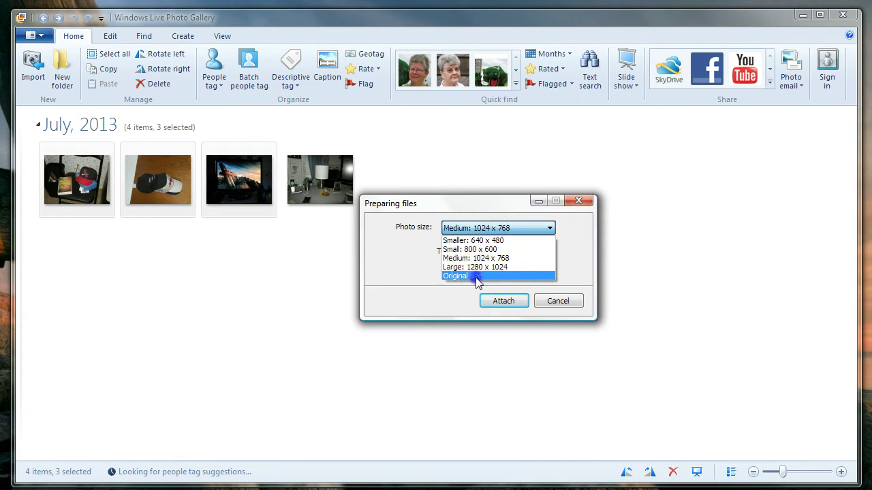
click(477, 276)
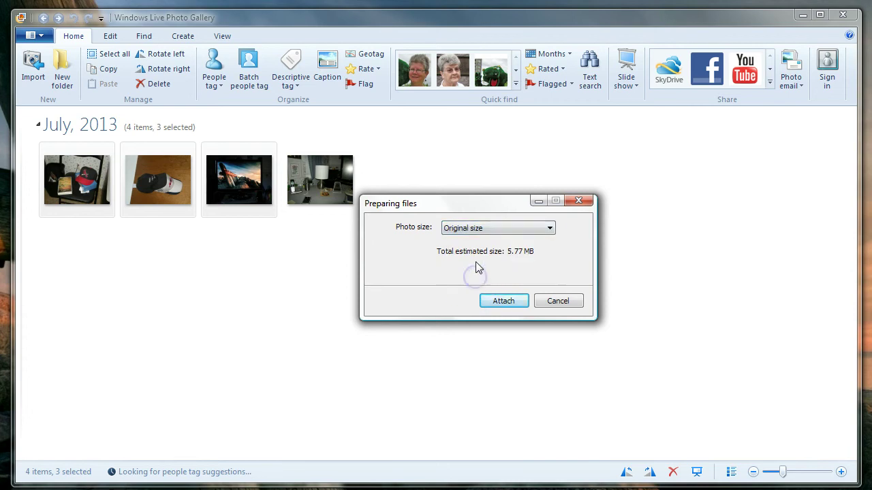
click(512, 231)
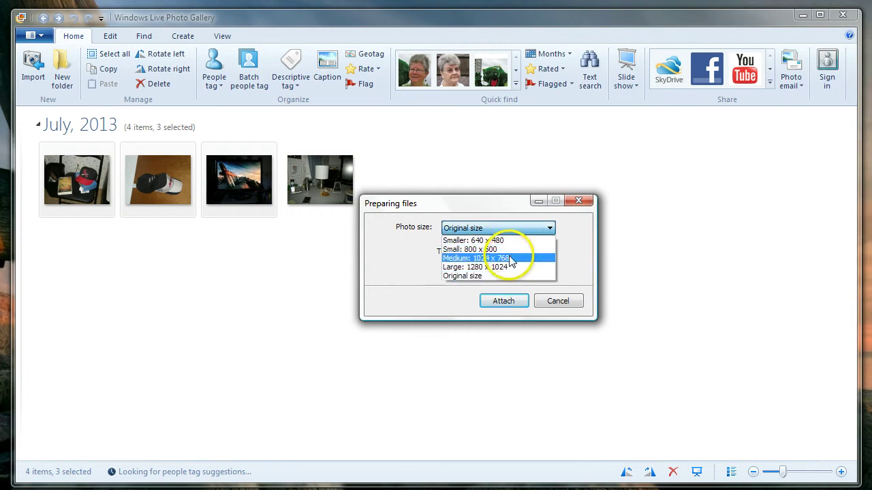
click(508, 259)
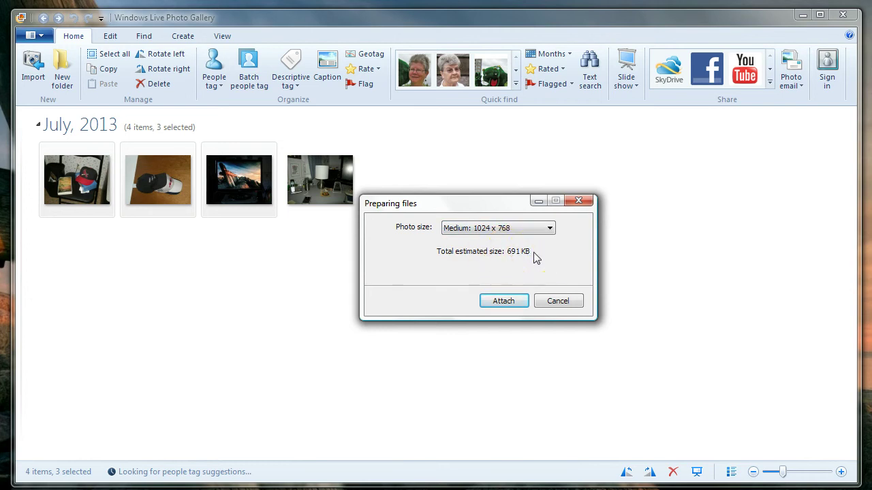
click(502, 302)
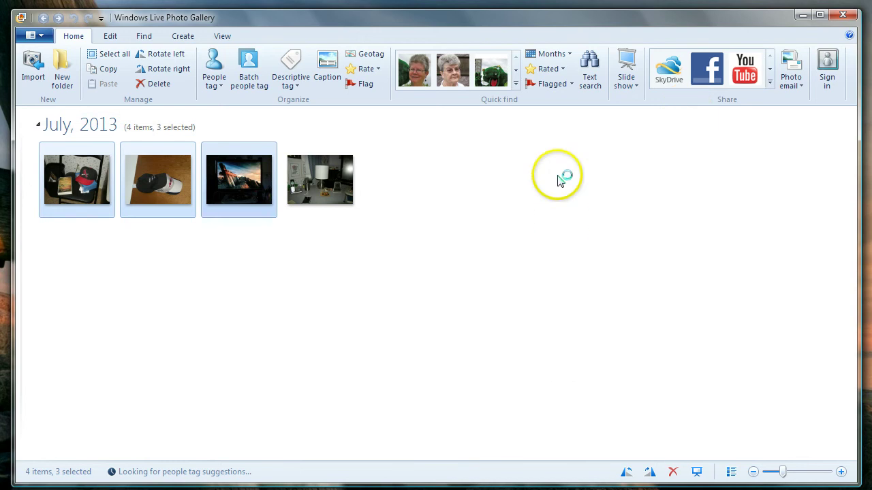
Minimize Photo Gallery, move and enlarge the compose window, and check attachments DSCN2941–2943.jpg.
click(802, 16)
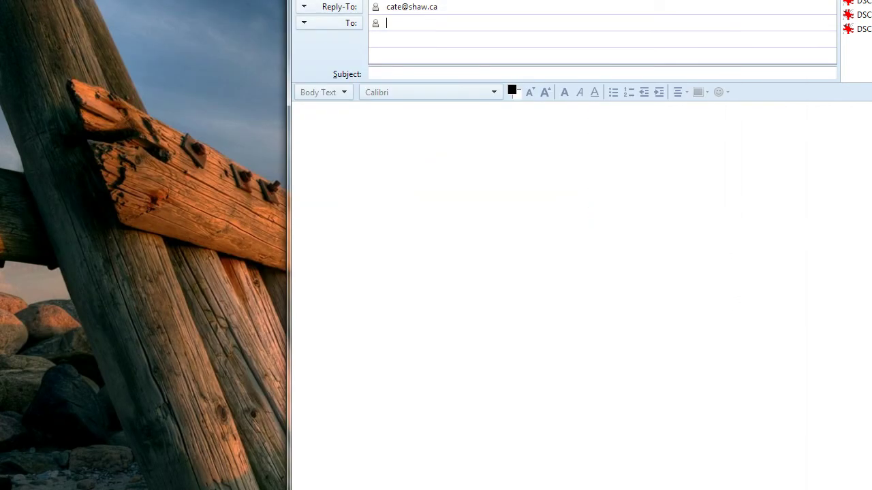
drag(732, 0, 452, 5)
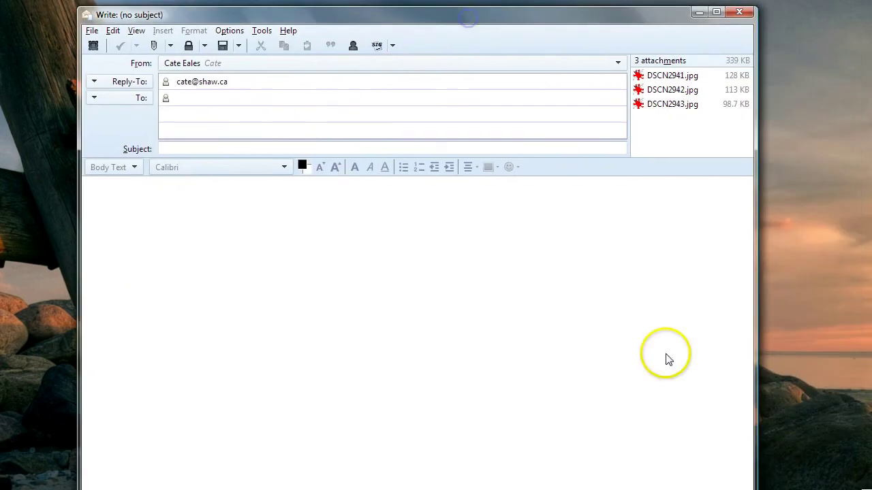
drag(756, 487, 859, 481)
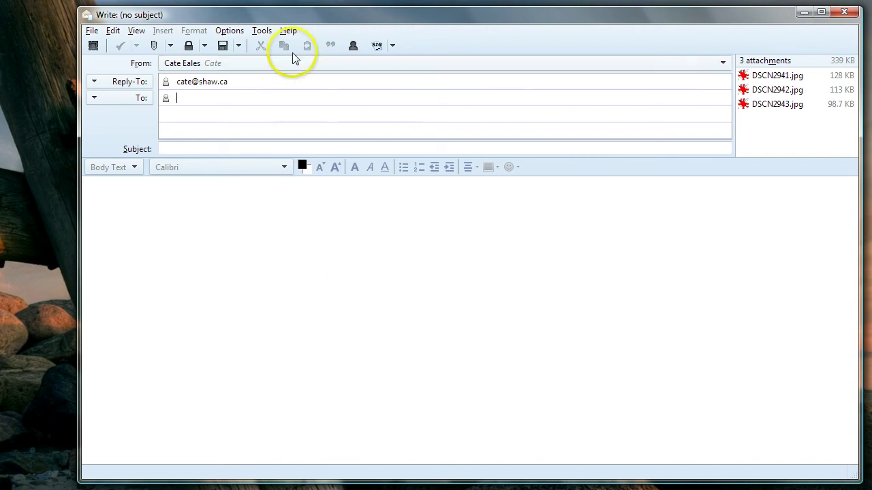
click(325, 206)
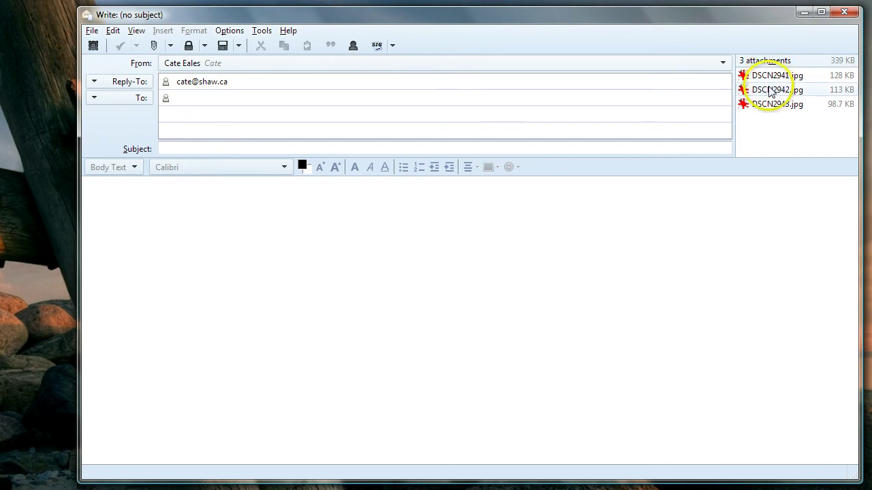
click(784, 106)
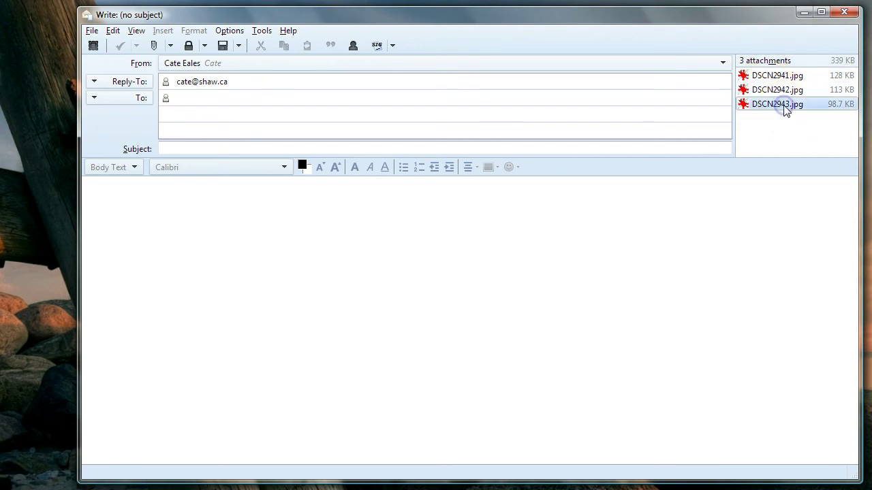
click(783, 89)
click(787, 76)
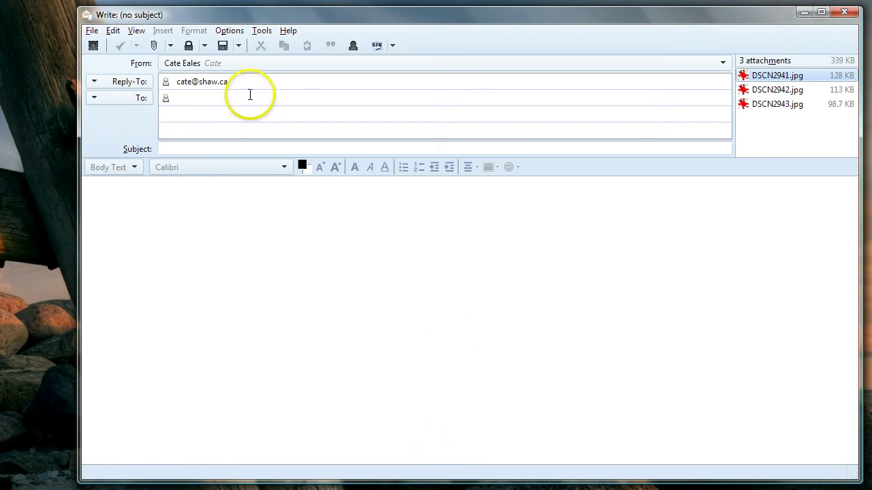
Send from the Computer Care Kelowna account to the autocompleted CCK contact.
click(240, 65)
click(233, 91)
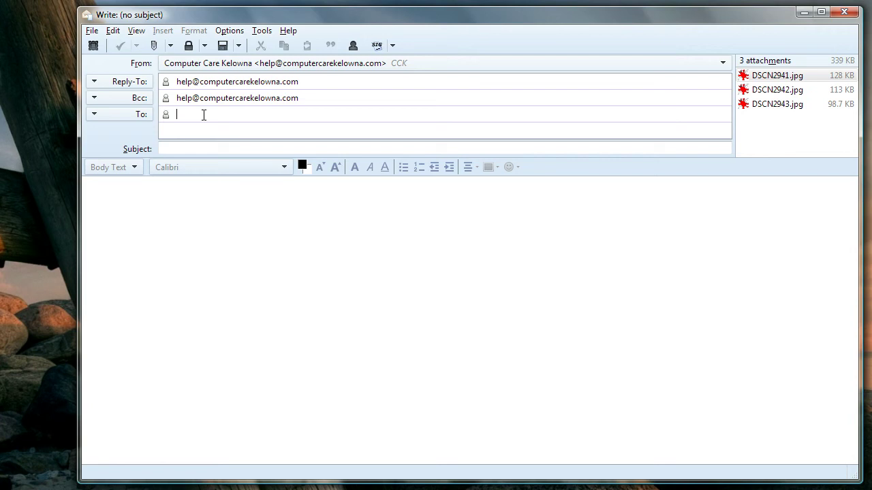
text(e)
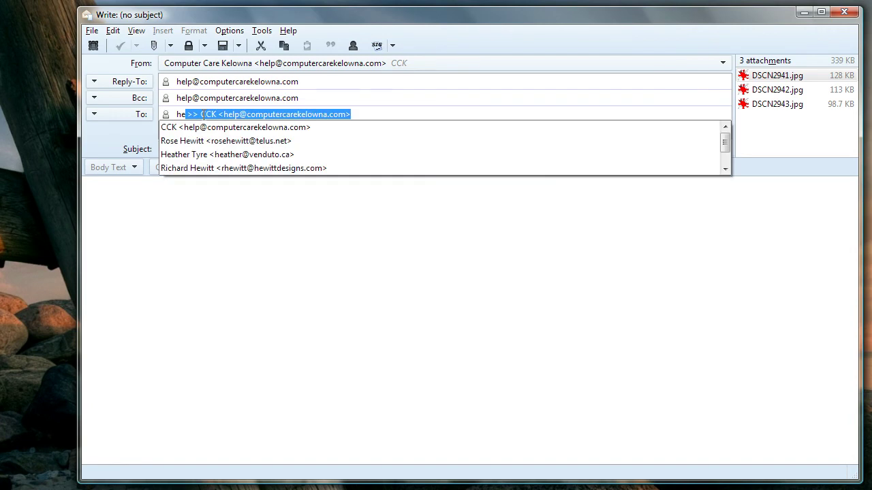
click(218, 129)
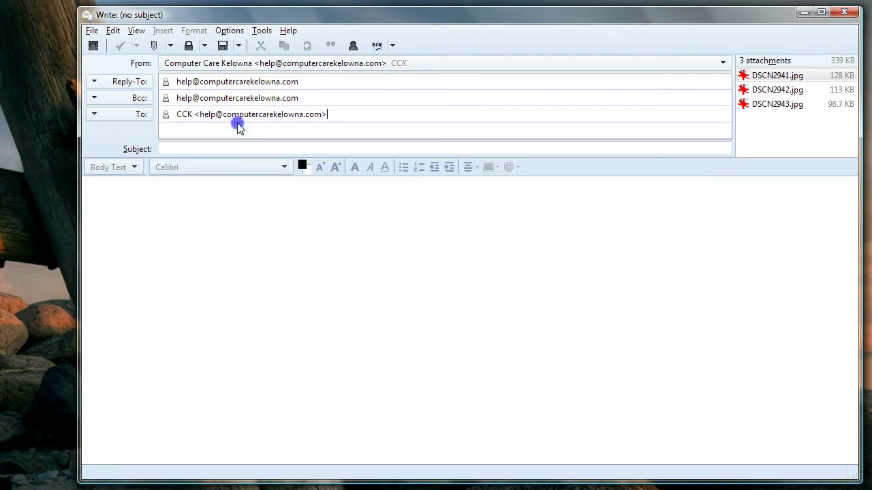
click(207, 141)
click(196, 148)
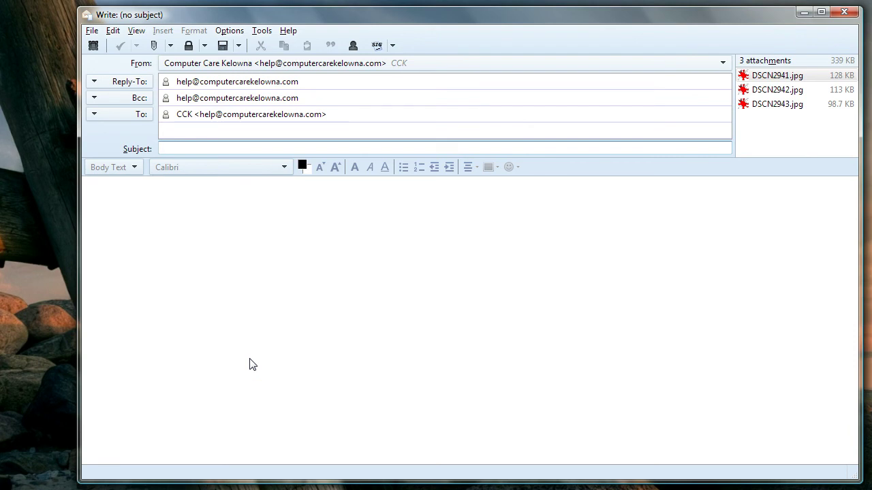
Enter the subject 'picture demo' and some placeholder body text.
text(picture demo)
click(247, 293)
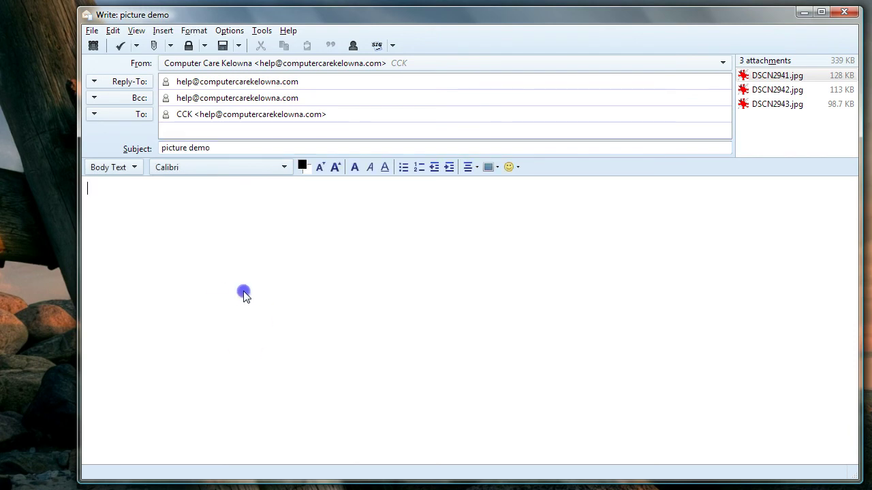
text(lkdsfjlkajgasdkfgk;sjh';aldflkgfsd;gsgkdfd;)
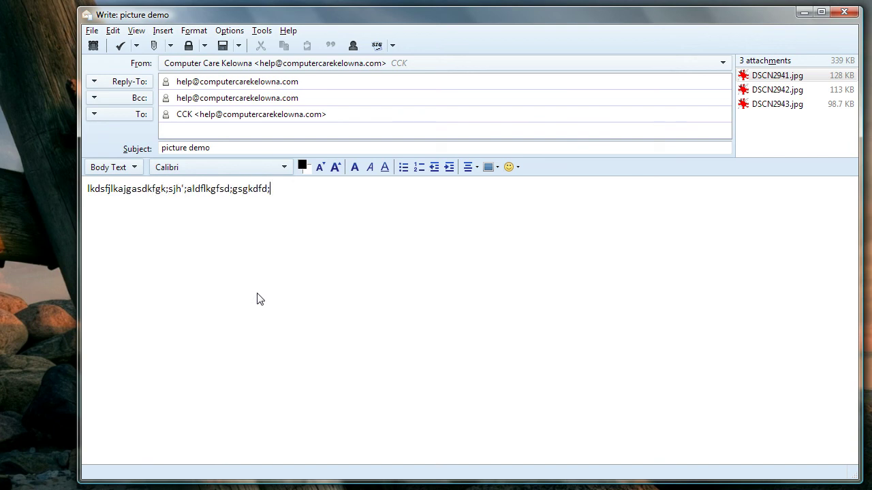
Send the message without correcting its spelling.
click(98, 46)
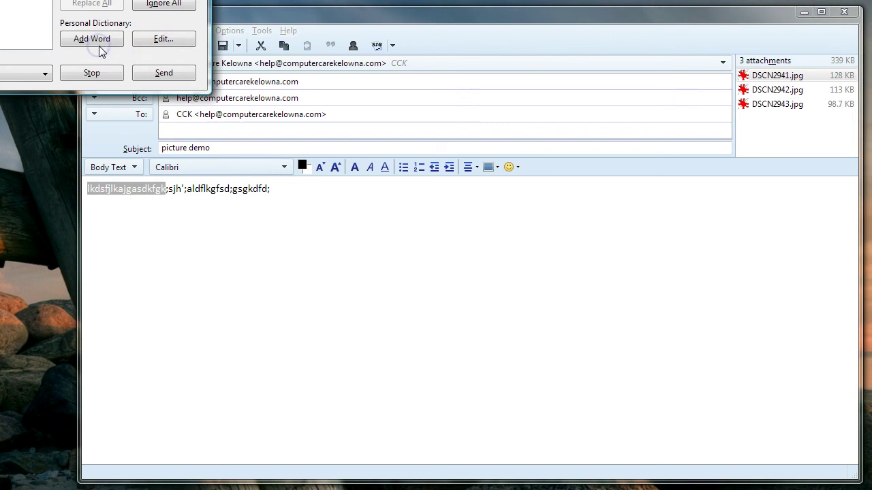
click(164, 73)
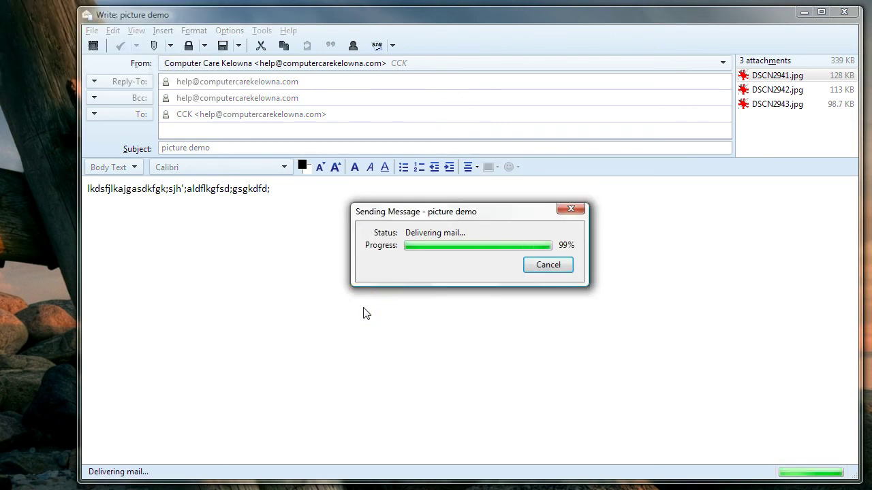